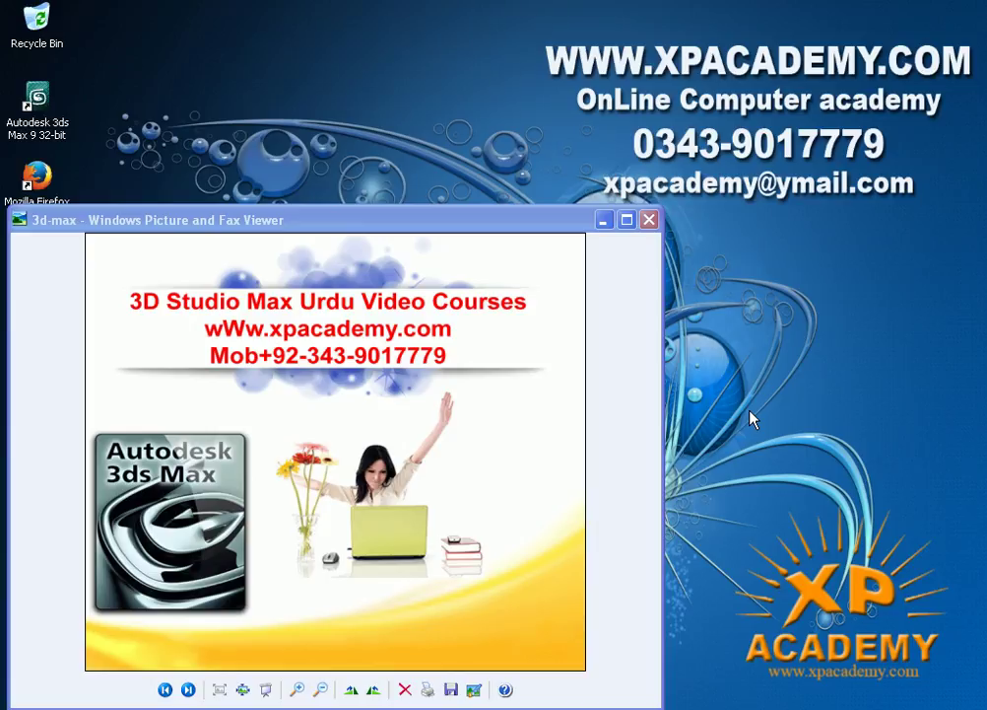
Minimize the 3d-max course title image window to reveal the desktop
click(603, 221)
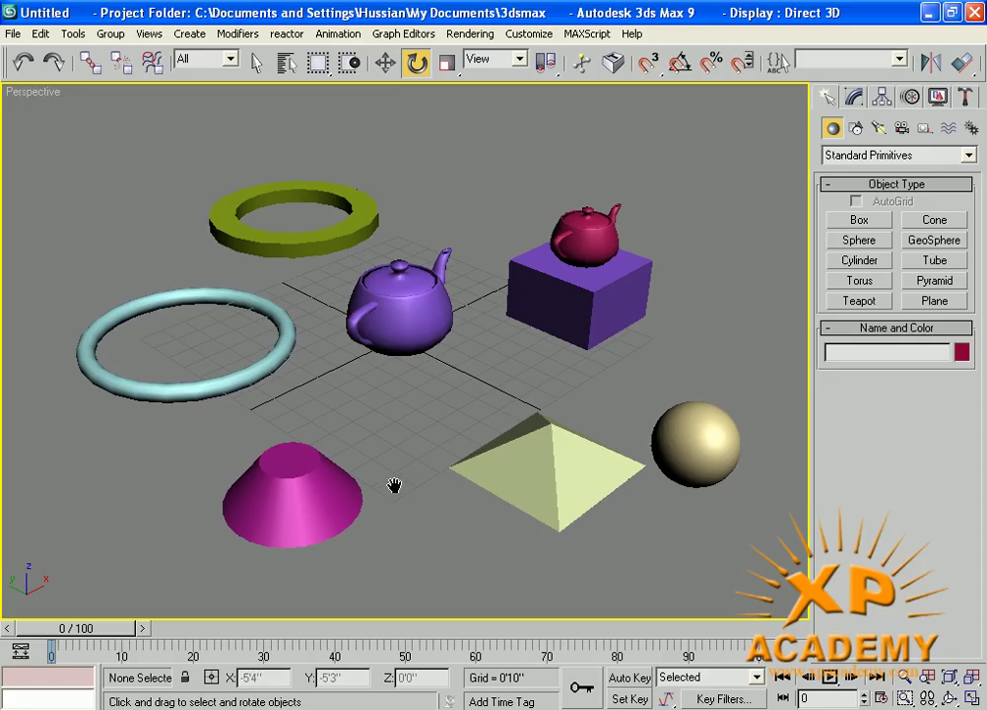
mouse_move(397, 485)
middle_down()
mouse_move(375, 495)
mouse_move(397, 512)
mouse_move(391, 530)
middle_up()
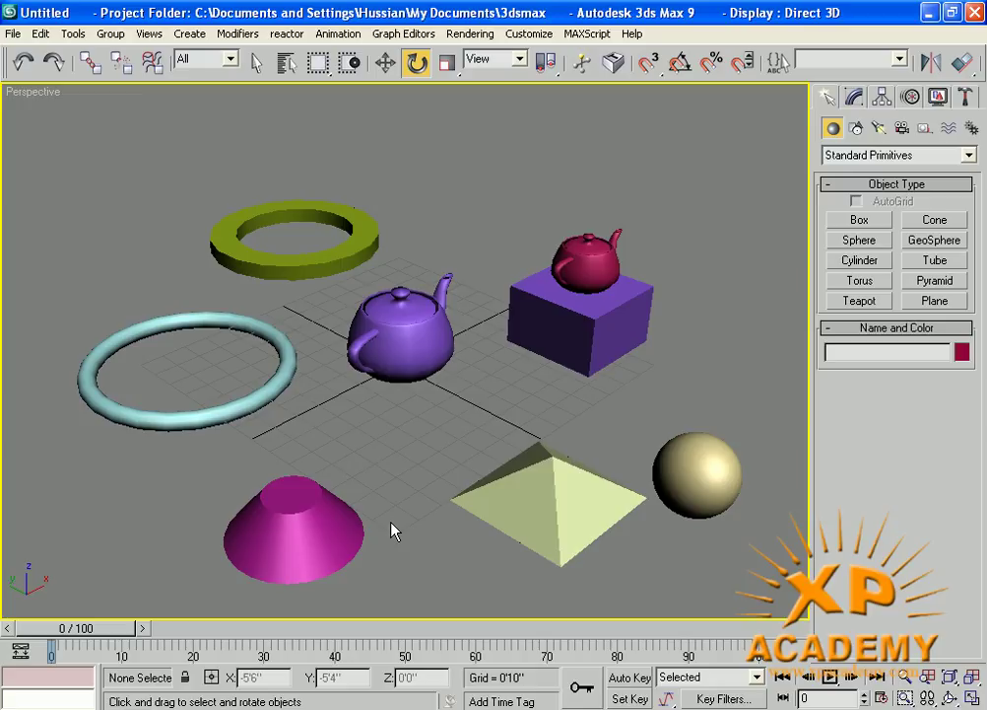
key(ctrl+a)
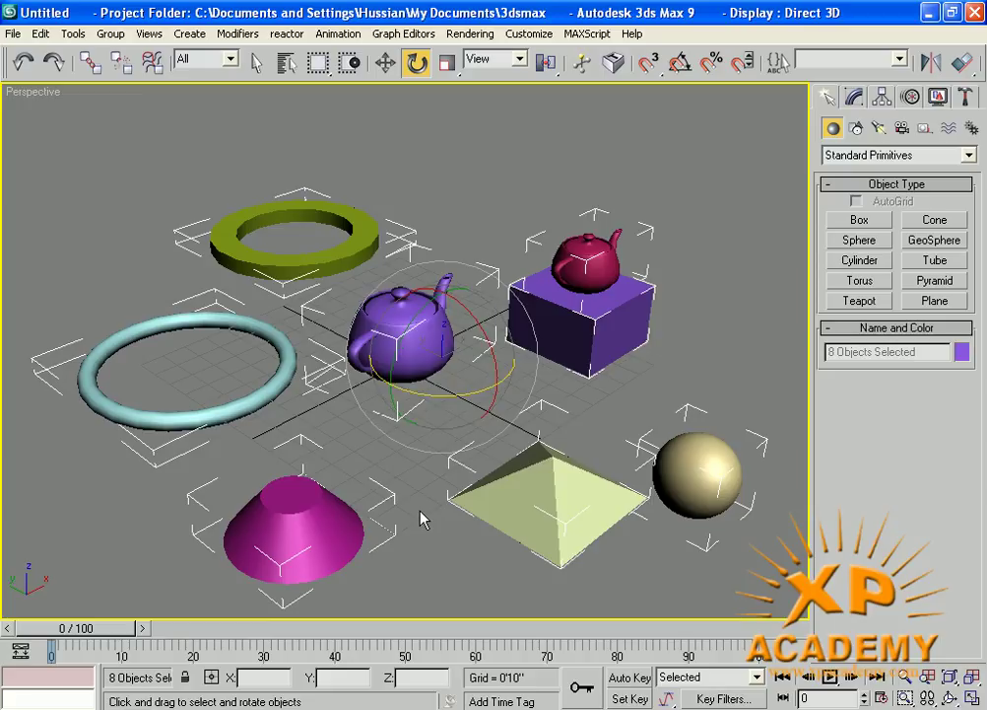
click(337, 523)
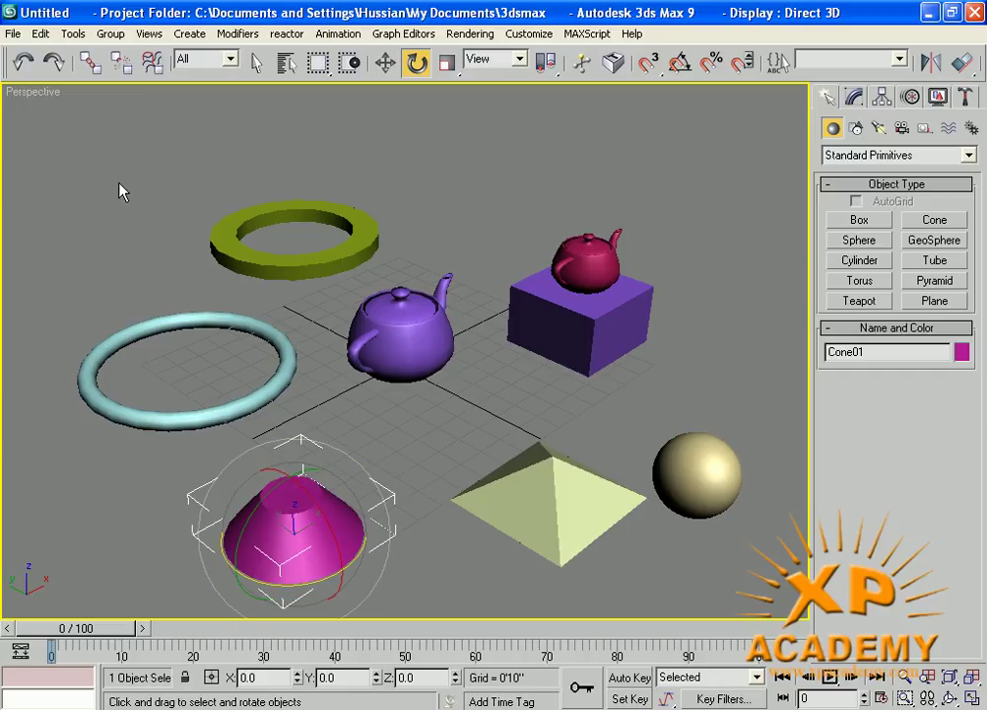
click(702, 250)
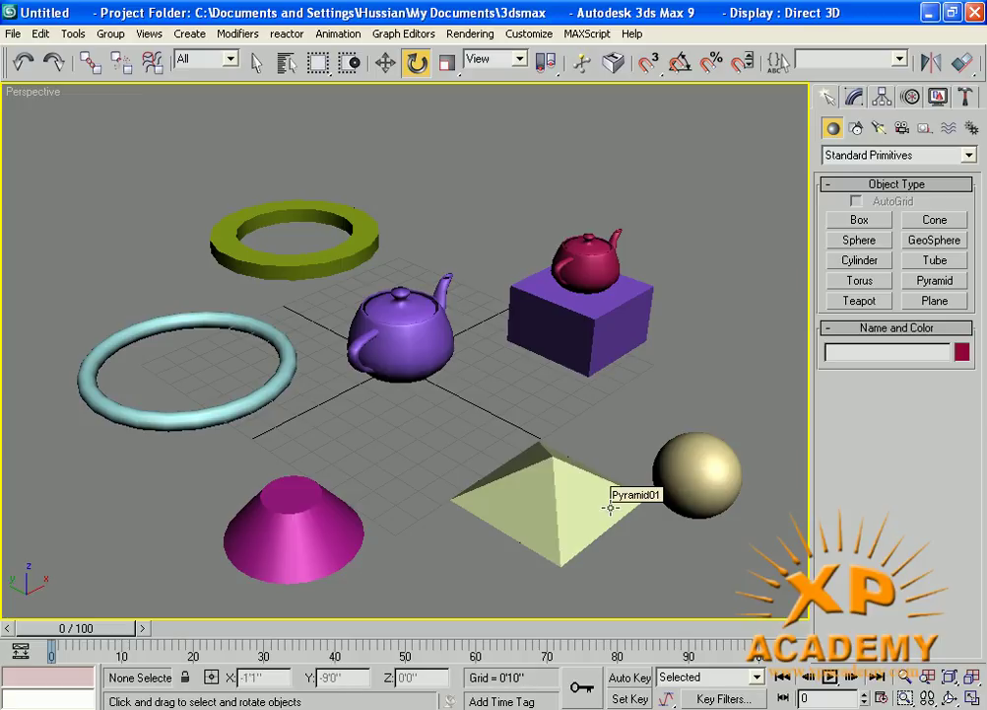
key(ctrl+a)
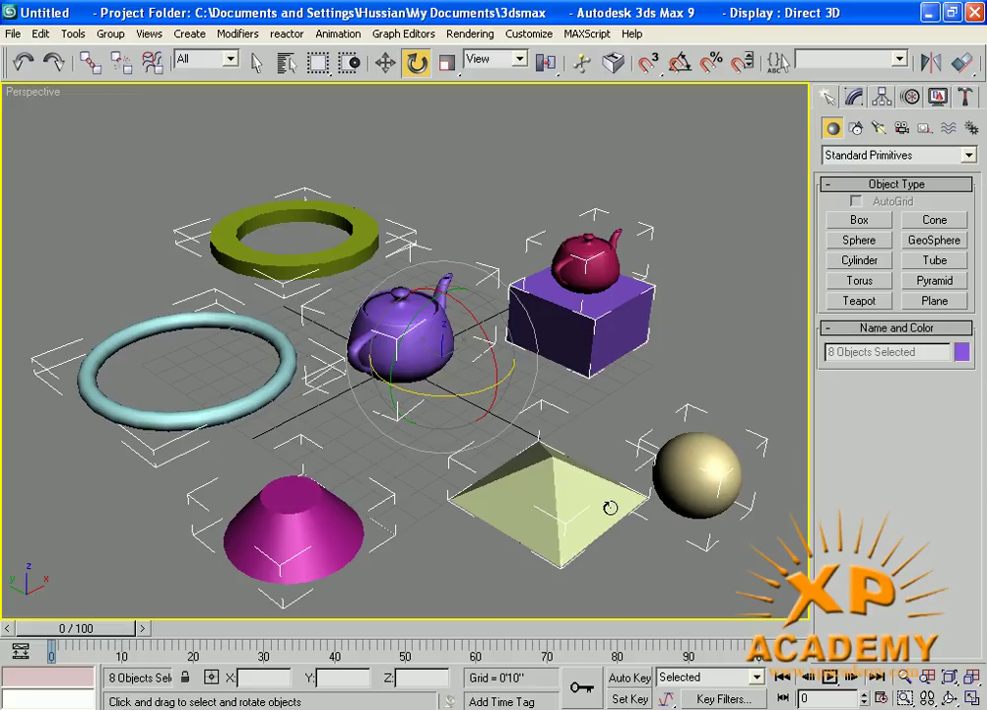
key(ctrl+d)
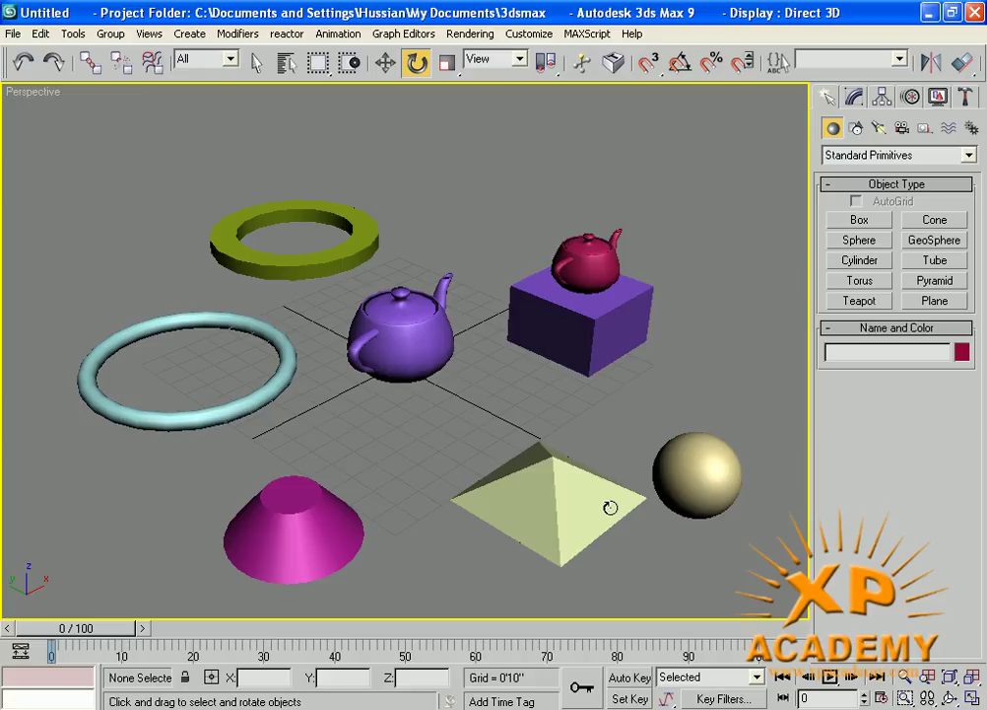
key(ctrl+a)
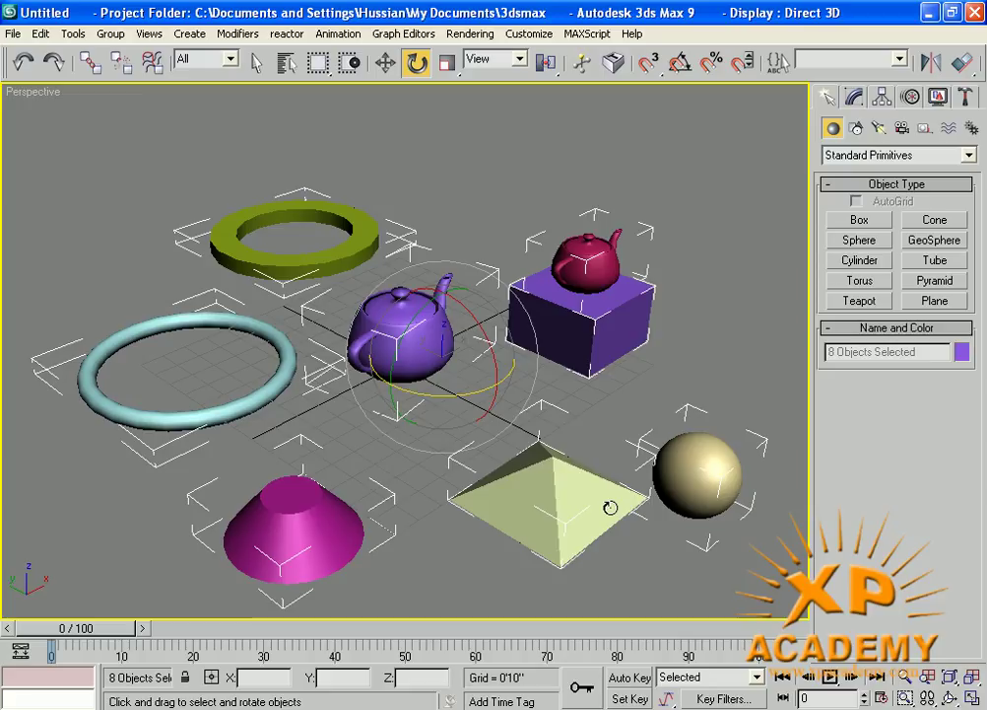
key(ctrl+d)
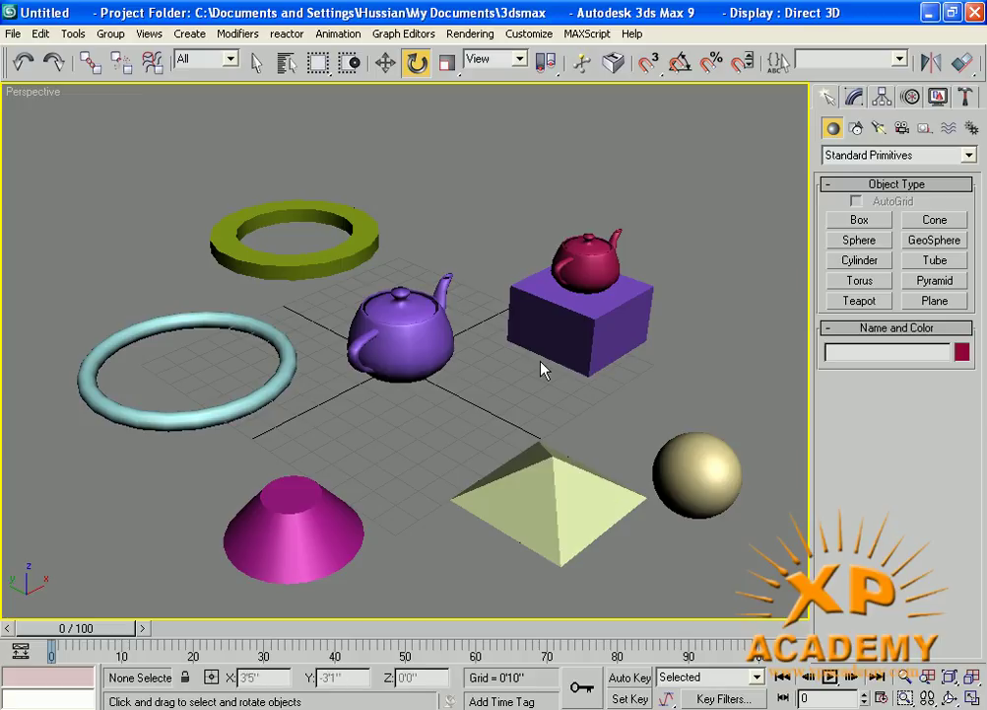
Select the purple and red teapots, then invert the selection to the six other objects
click(434, 347)
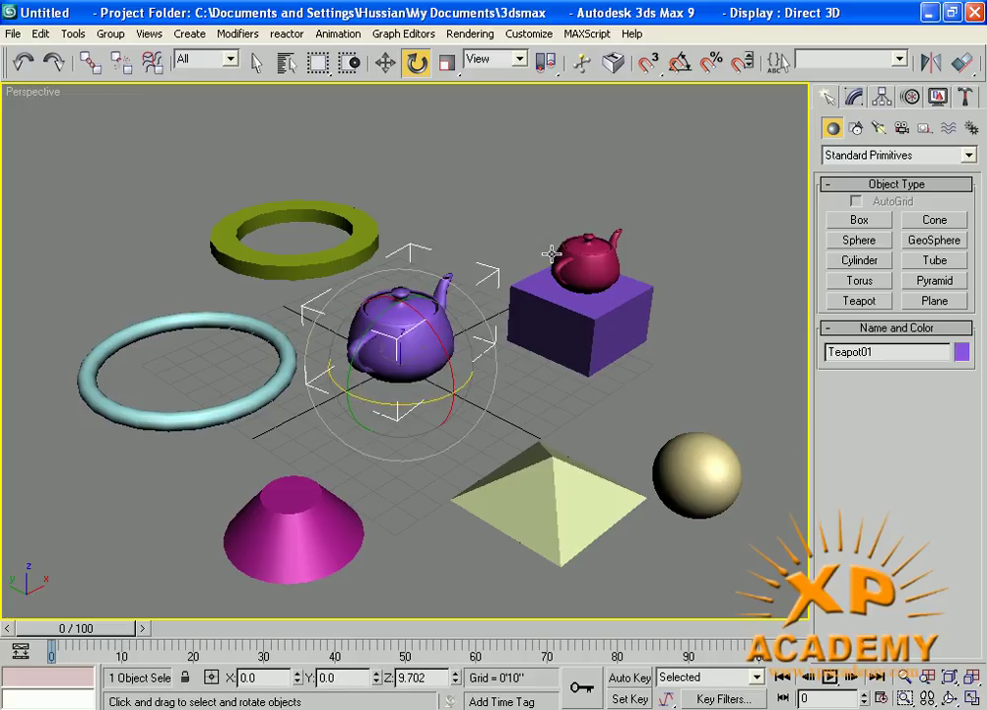
ctrl+click(606, 279)
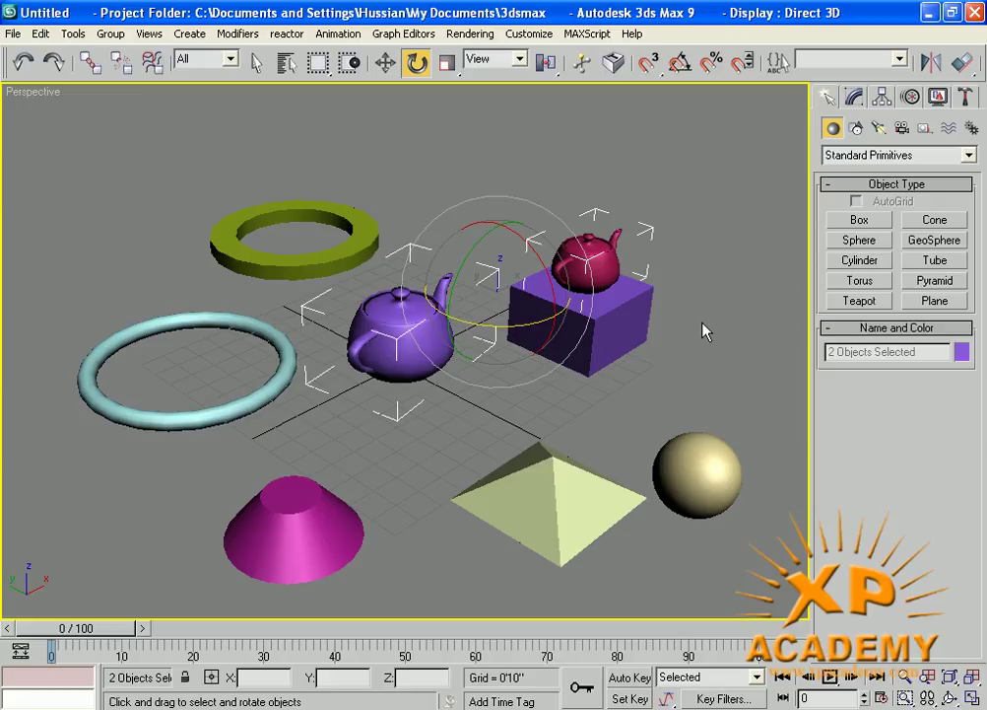
key(ctrl+i)
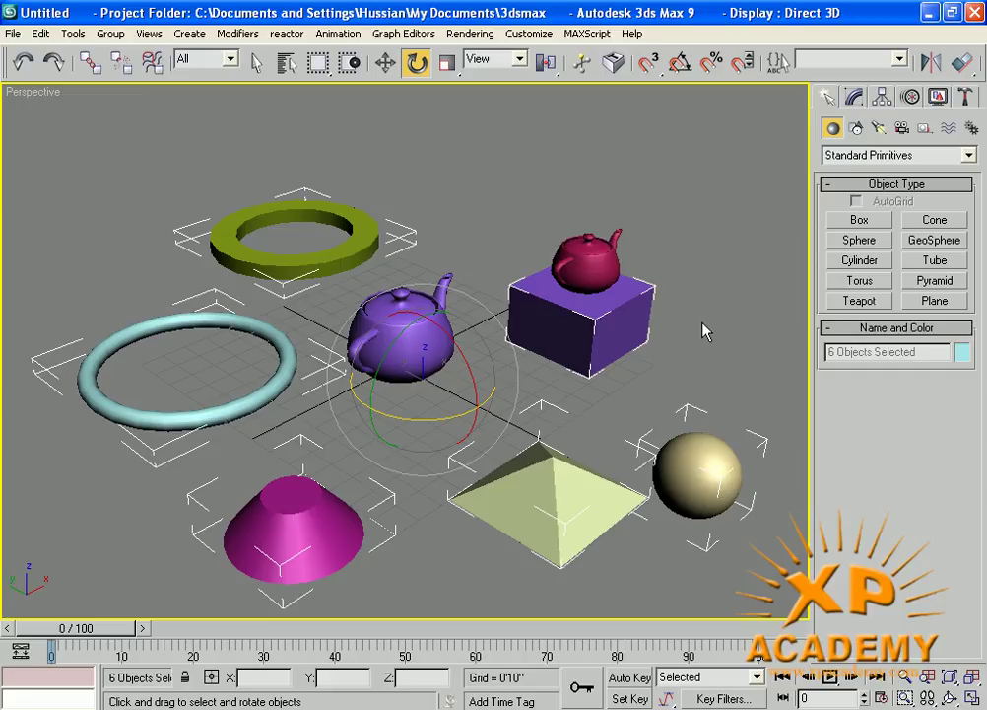
Toggle the inversion back and forth, delete the six objects, then undo the deletion
key(ctrl+z)
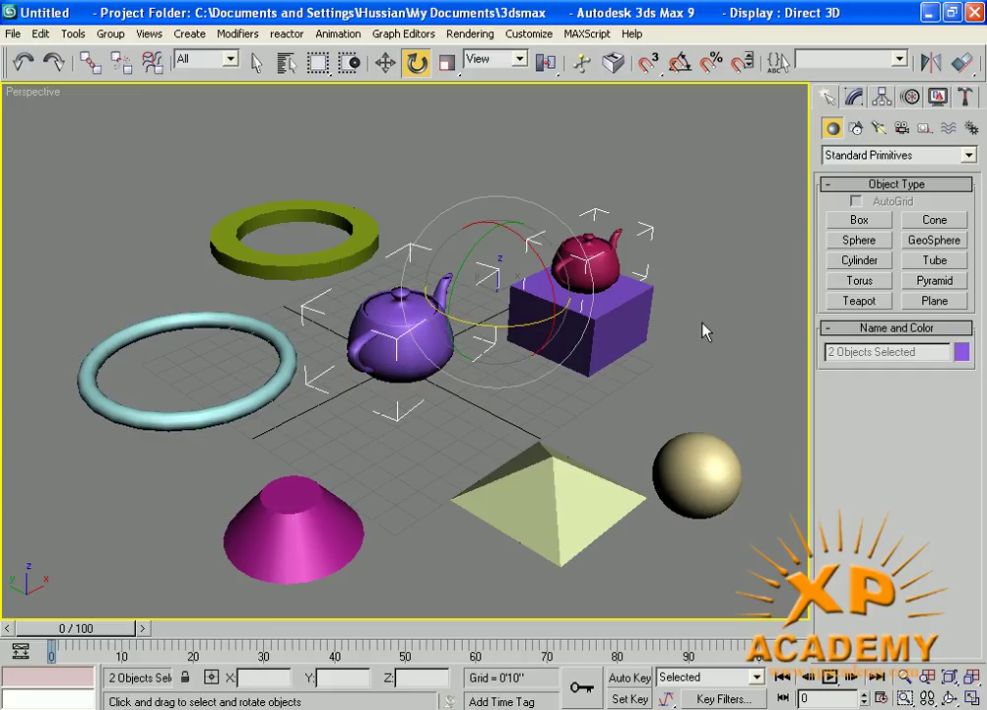
key(ctrl+y)
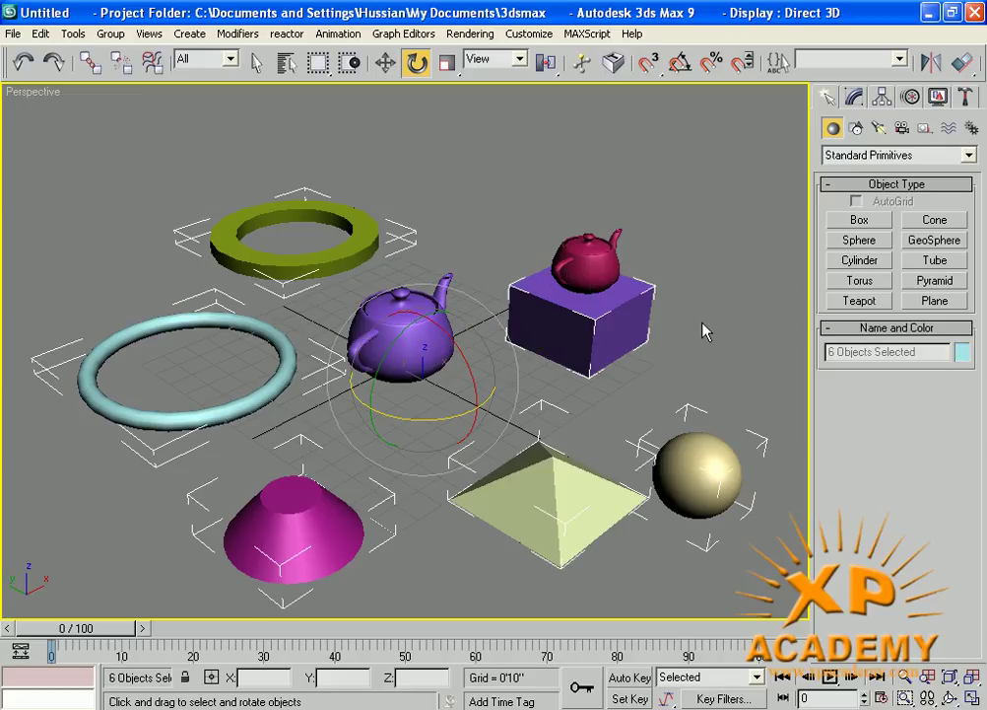
key(Delete)
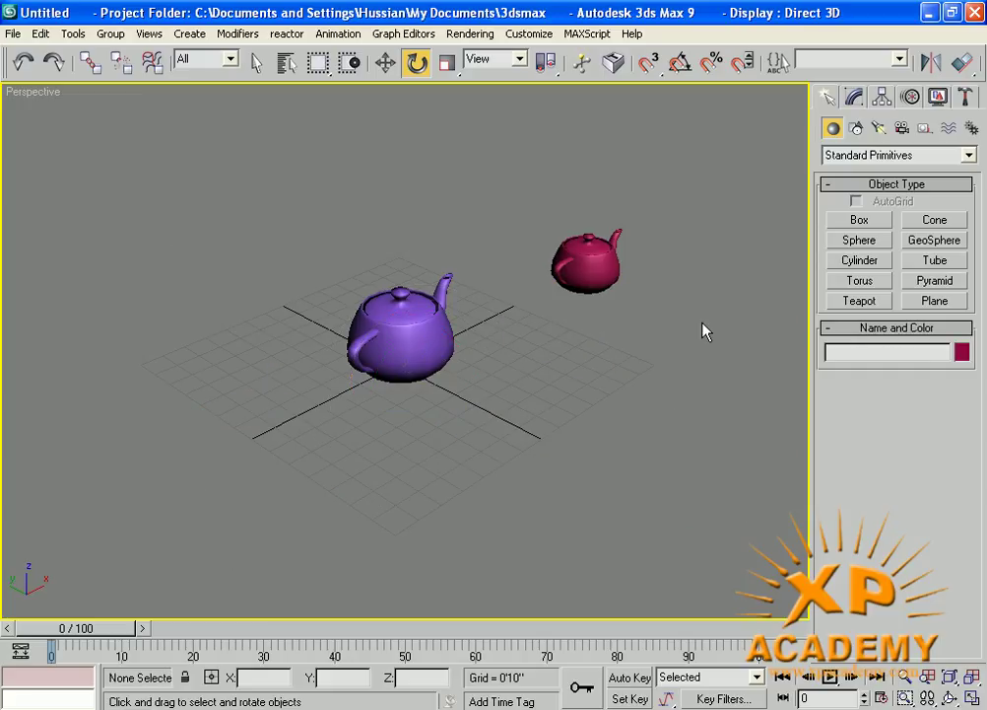
key(ctrl+z)
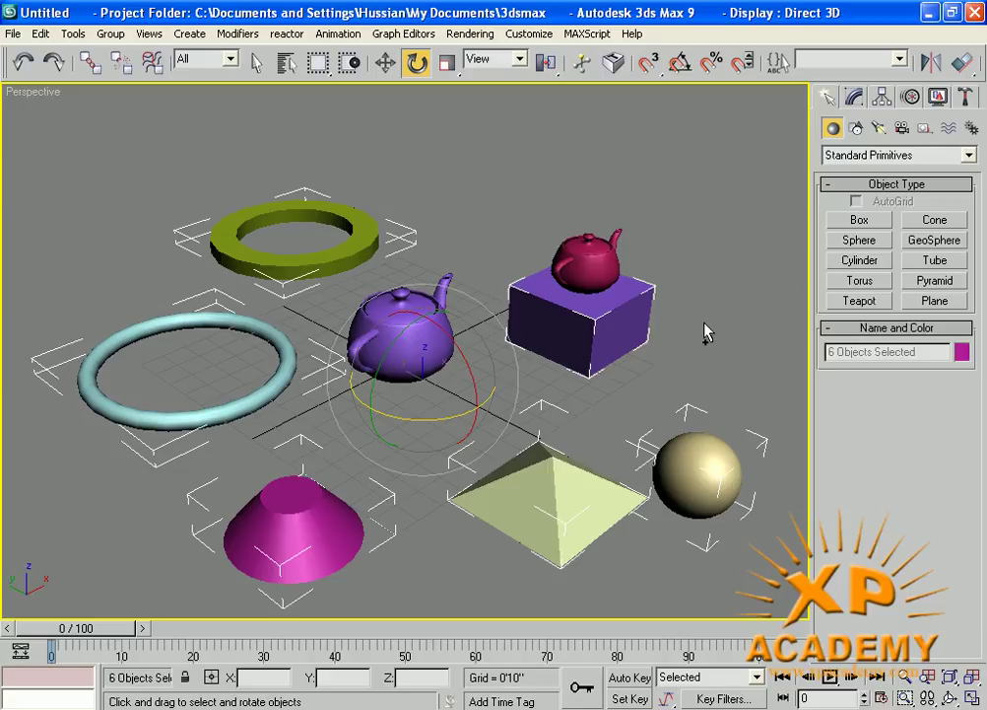
Select the purple and red teapots together and turn on Selection Lock
click(472, 262)
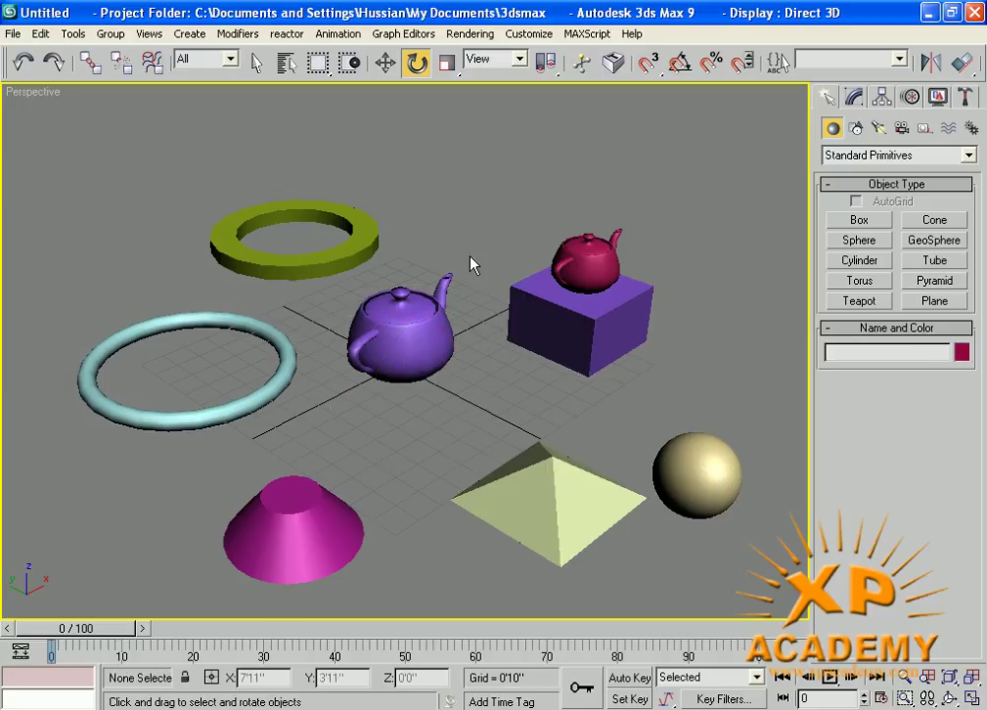
click(429, 355)
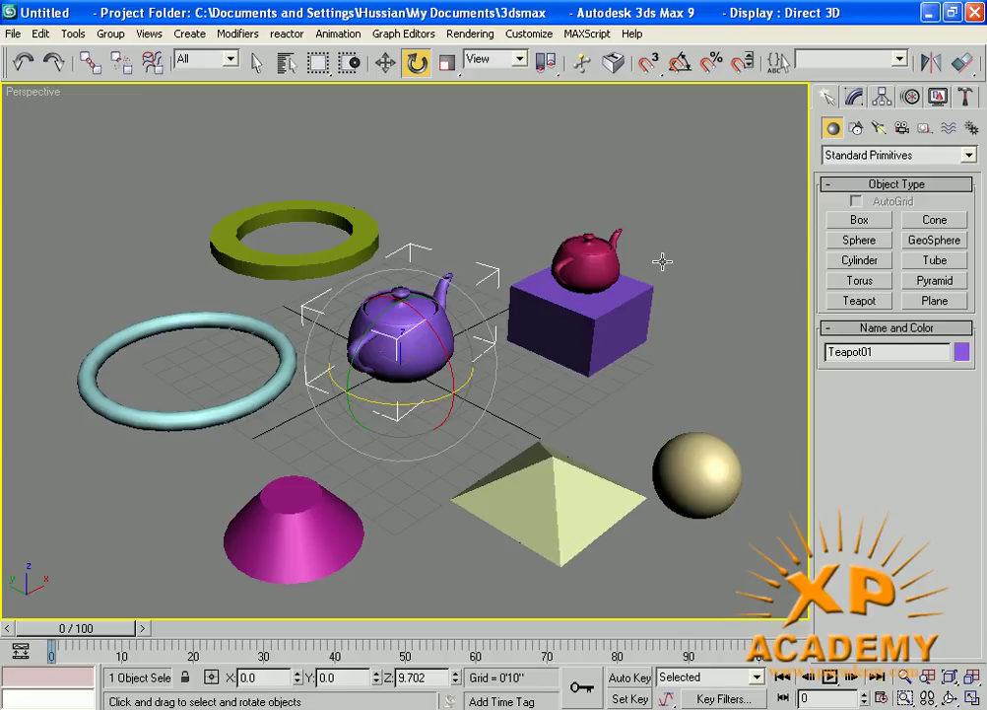
ctrl+click(590, 279)
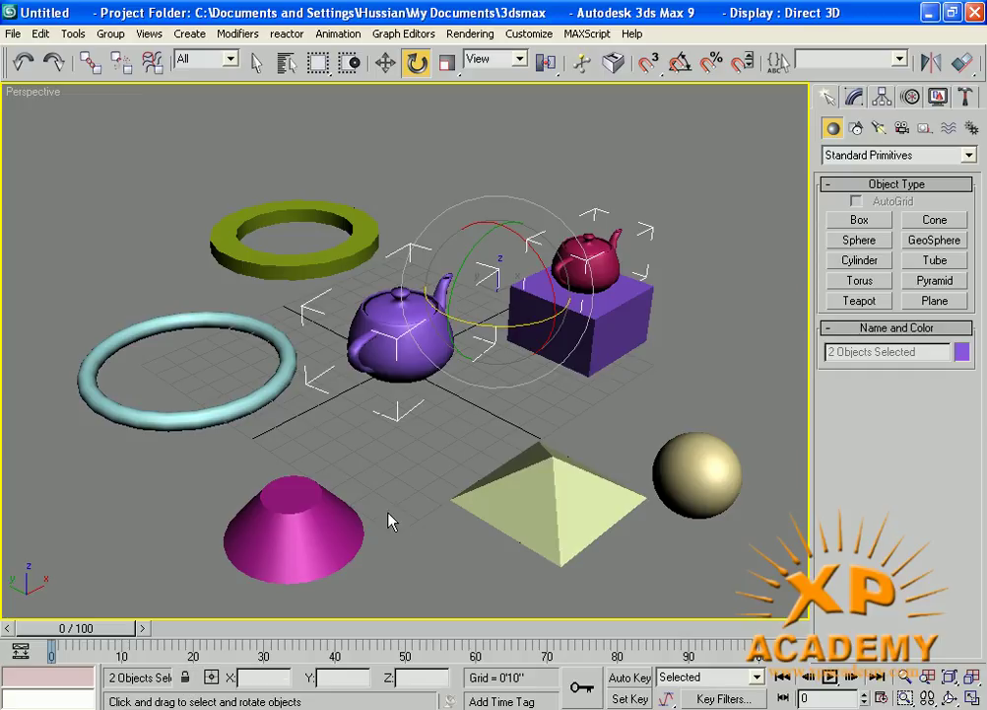
key(space)
Rotate the locked teapots, undo the rotation, and turn Selection Lock off
key(alt)
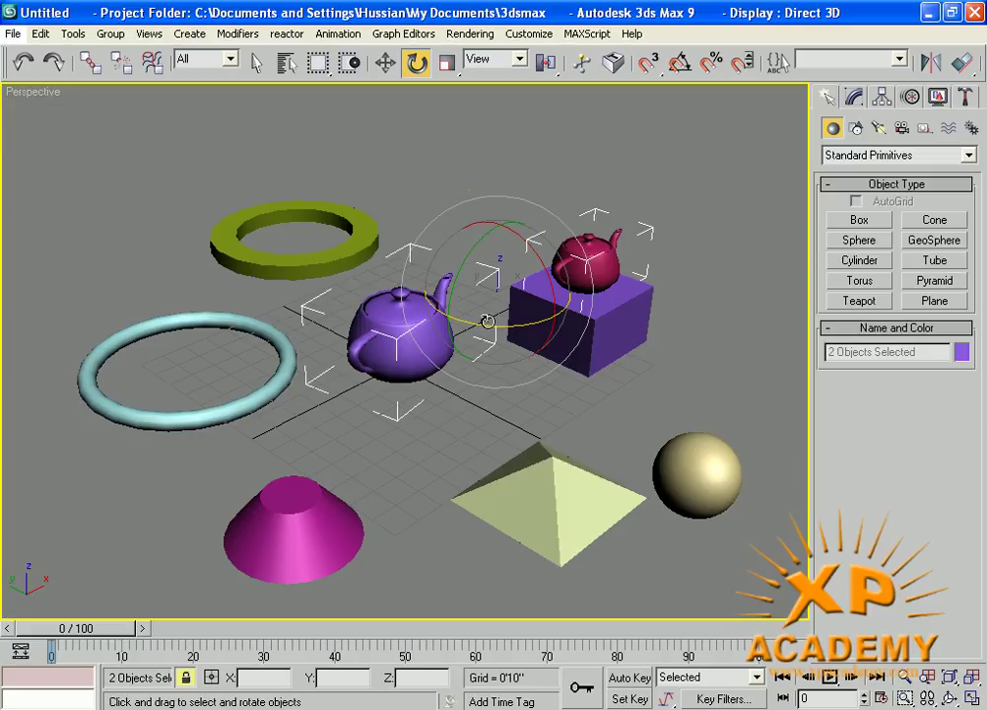
mouse_move(483, 323)
mouse_down()
mouse_move(679, 323)
mouse_move(415, 329)
mouse_move(488, 294)
mouse_move(350, 209)
mouse_up()
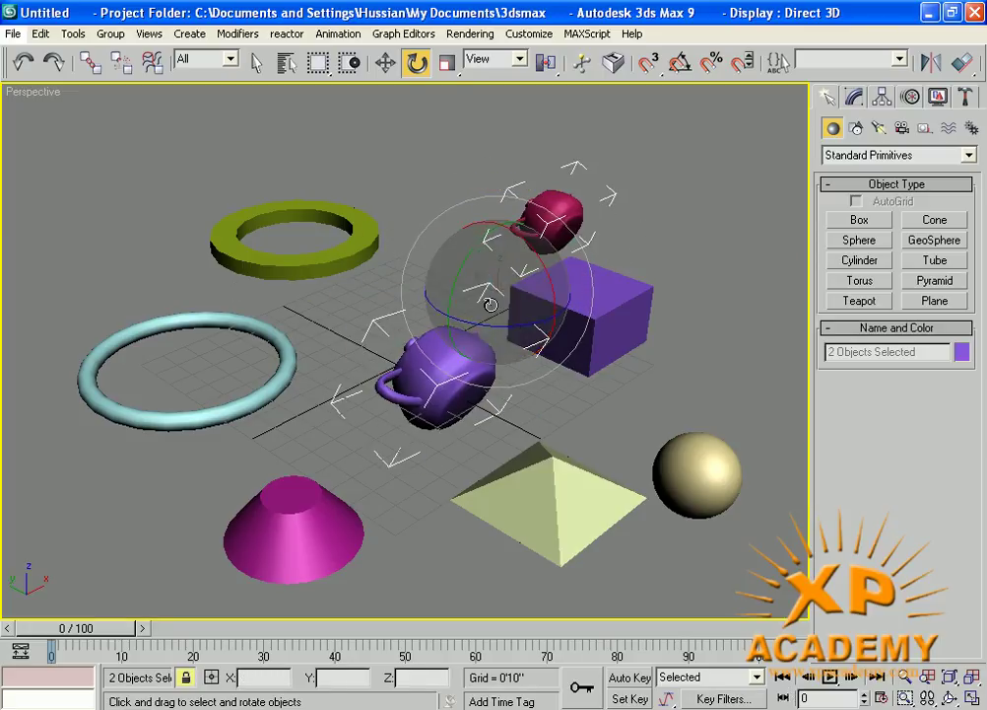
mouse_move(401, 257)
mouse_down()
mouse_move(528, 223)
mouse_move(622, 380)
mouse_up()
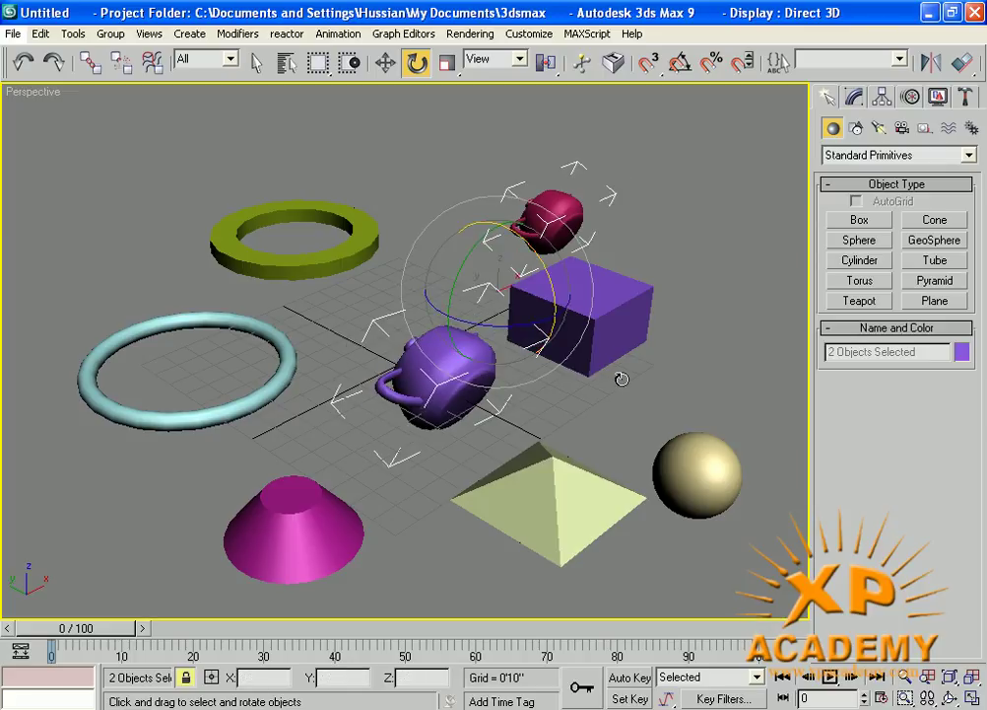
key(ctrl+z)
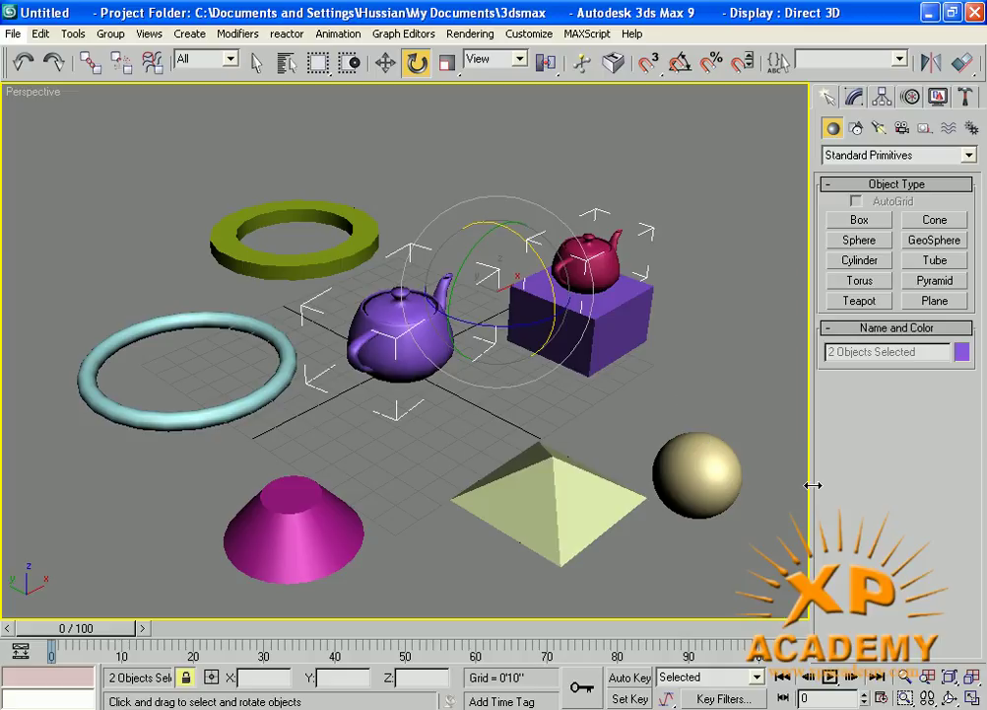
key(space)
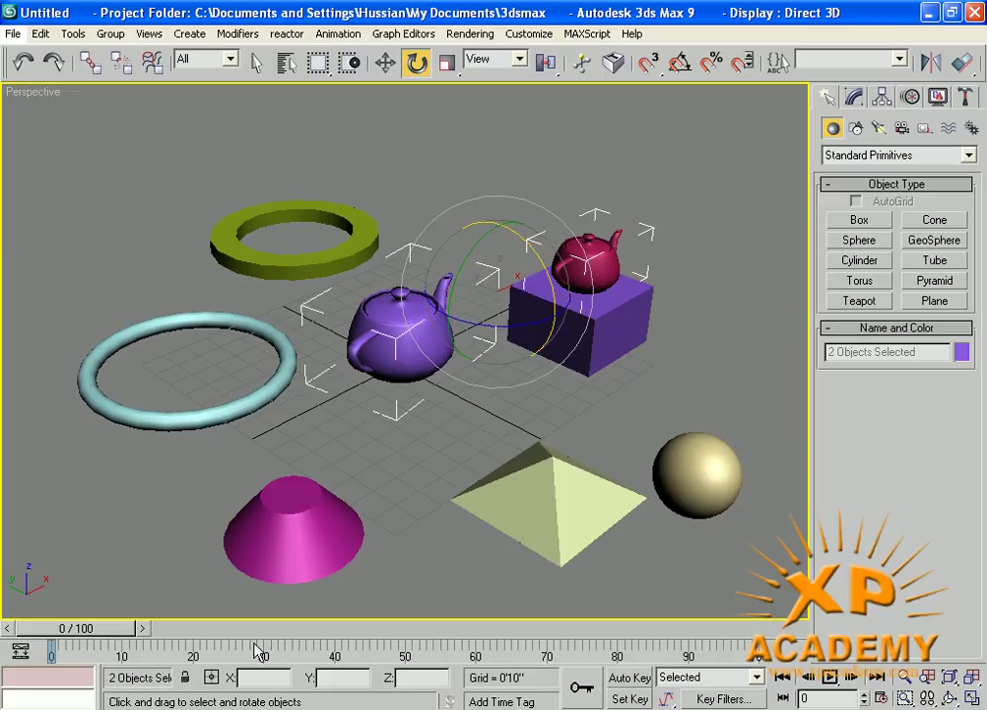
Select the purple teapot and magenta cone and lock that selection
click(463, 431)
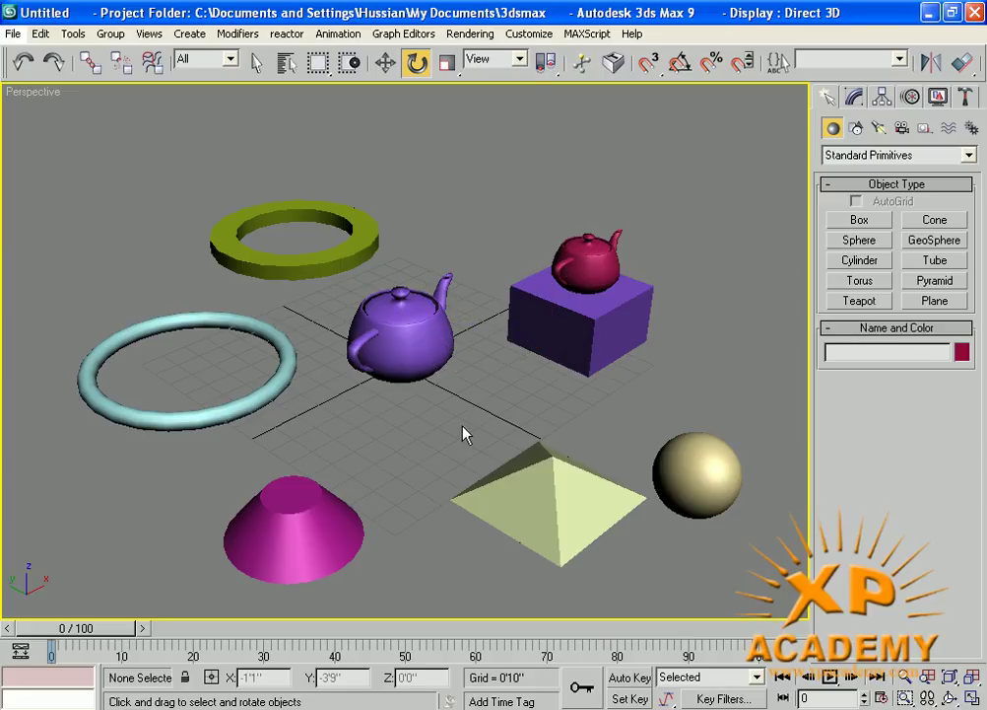
click(426, 349)
ctrl+click(309, 545)
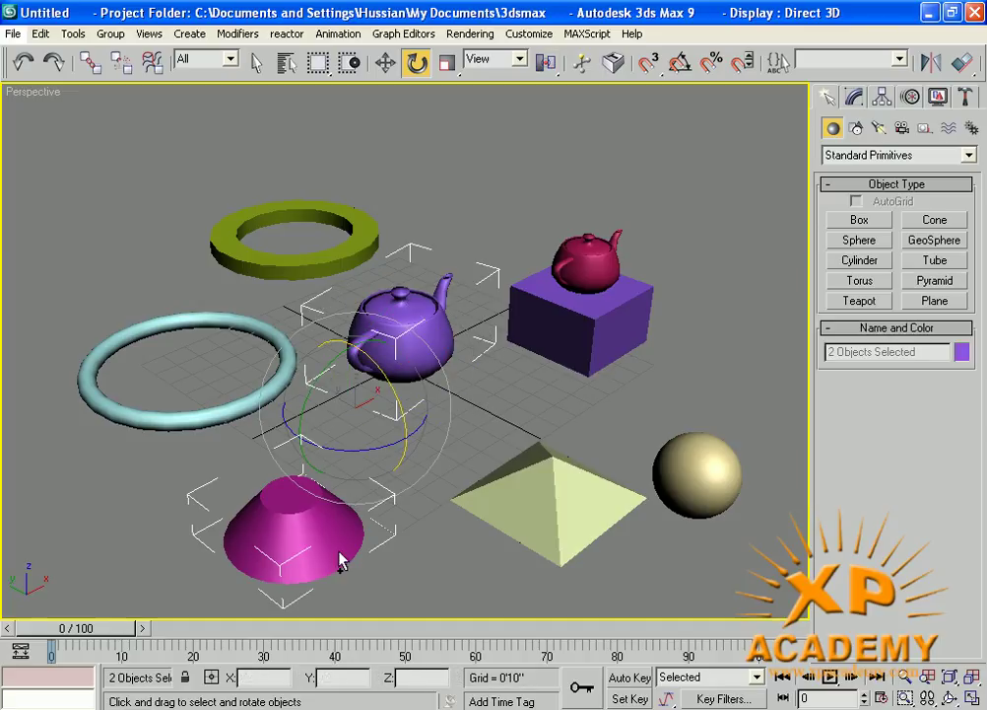
key(space)
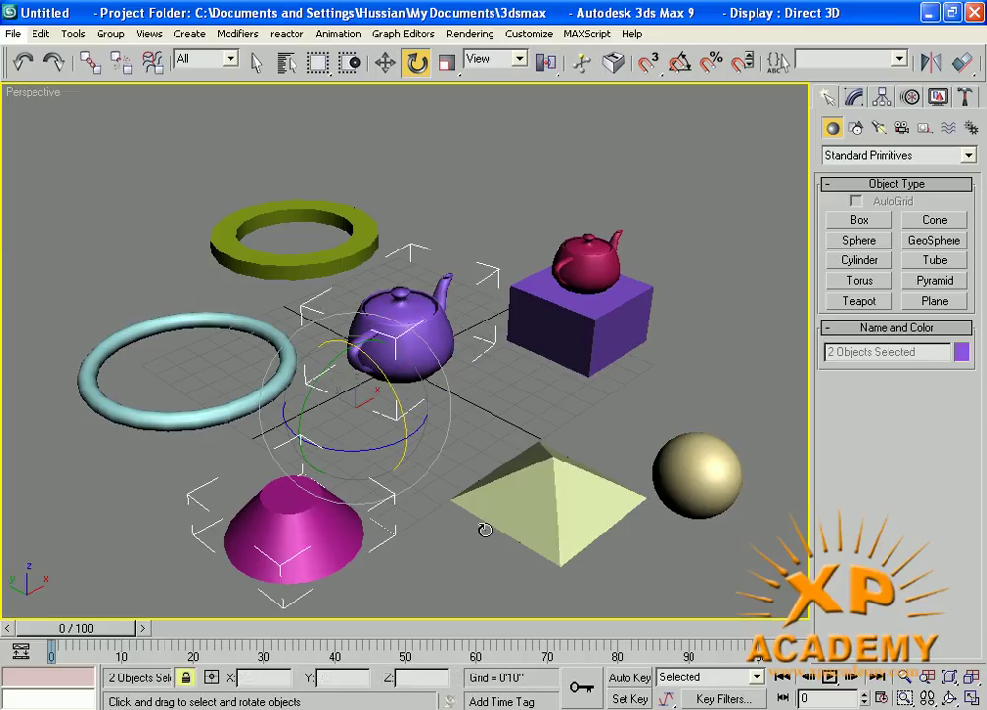
Release the lock, select all eight objects, then deselect everything
key(space)
key(ctrl+a)
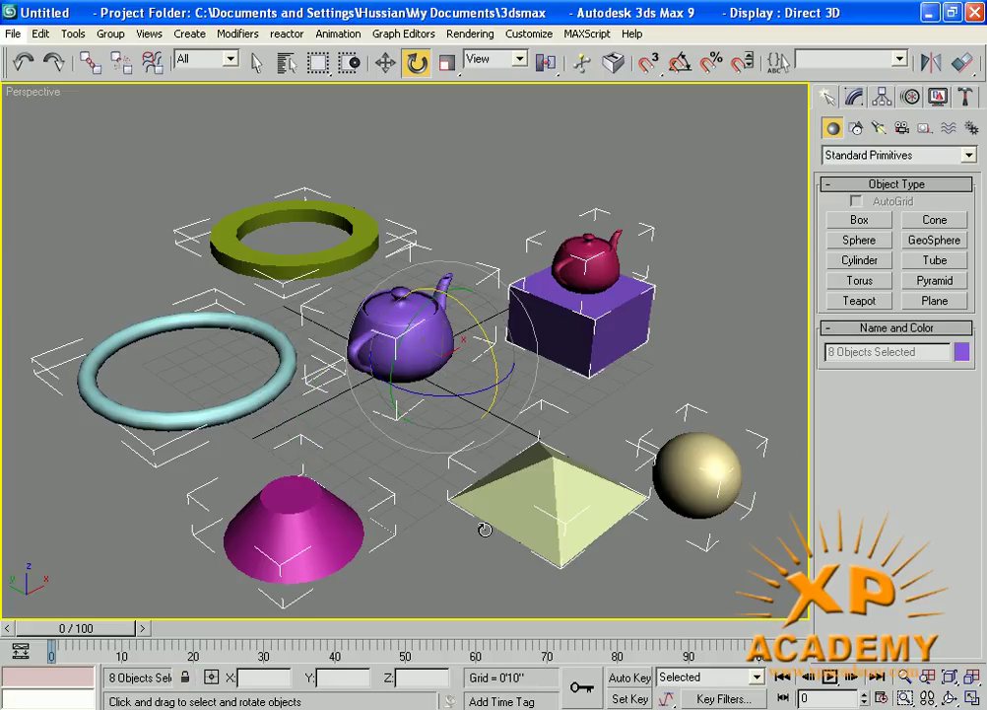
click(443, 575)
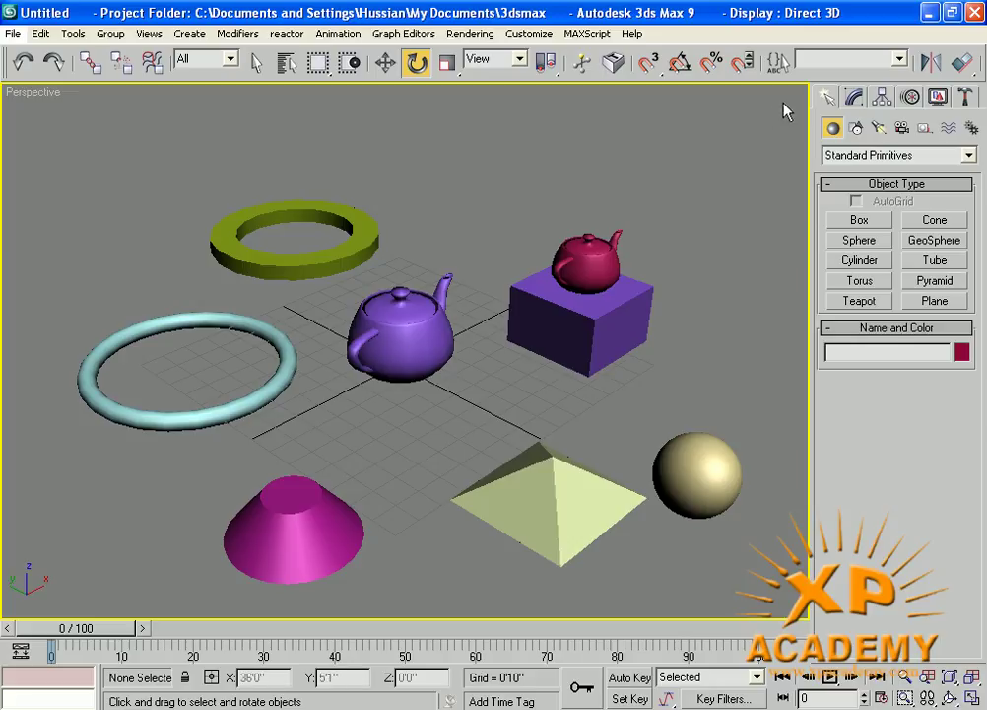
Window-select the purple box and red teapot, switch to Select and Move, and try moving them
drag(757, 128, 485, 403)
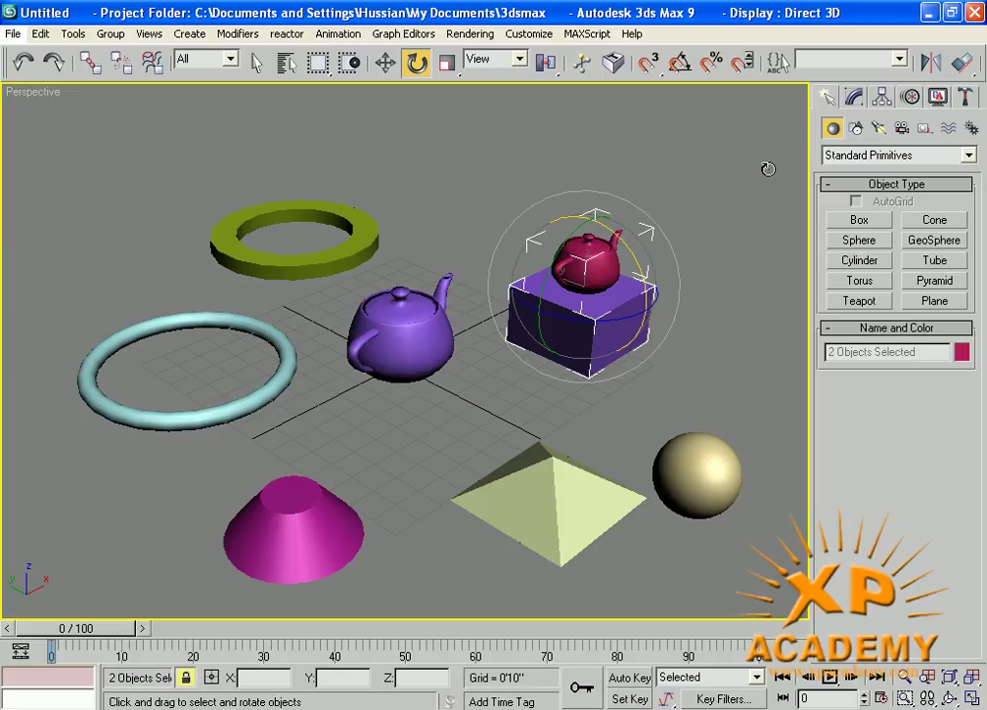
click(386, 65)
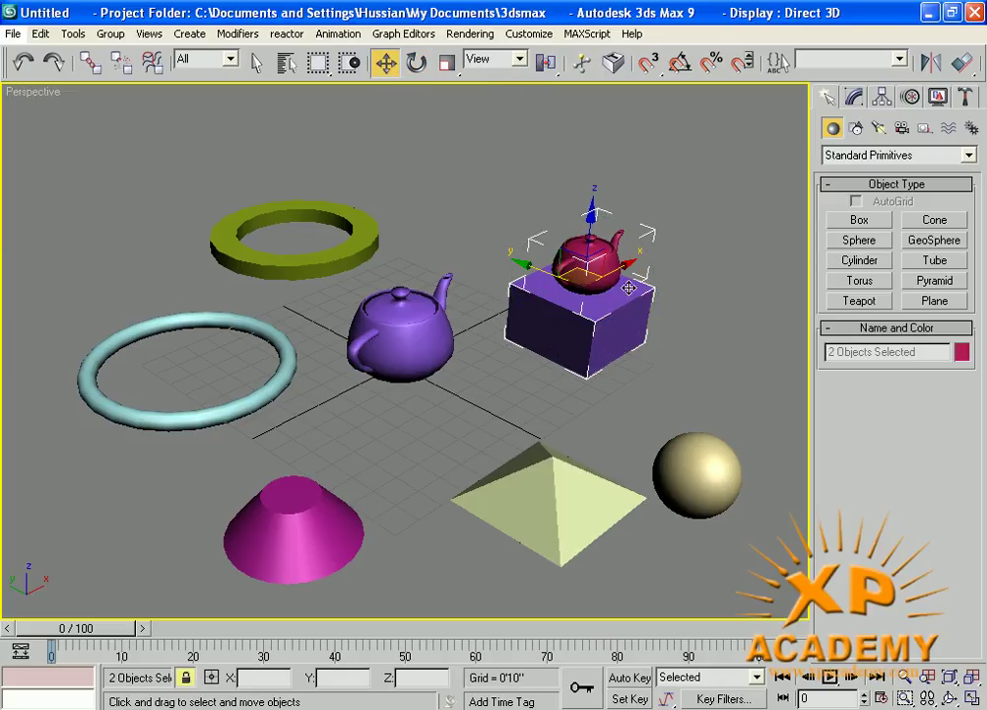
drag(628, 287, 600, 255)
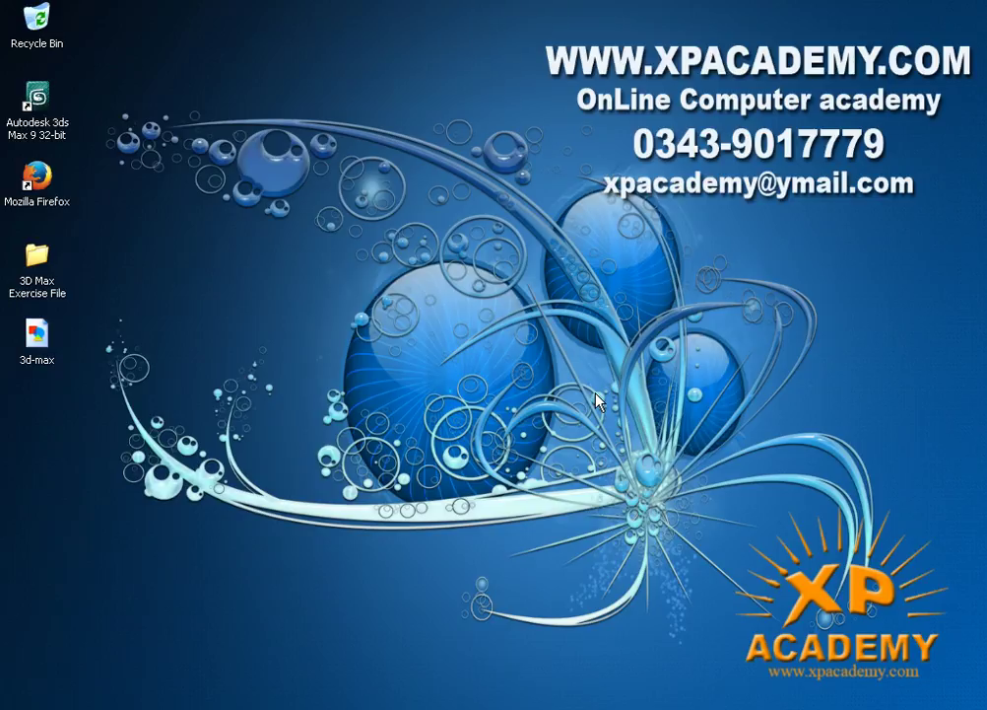
Open the 3d-max course title image from the desktop in Picture and Fax Viewer
click(331, 709)
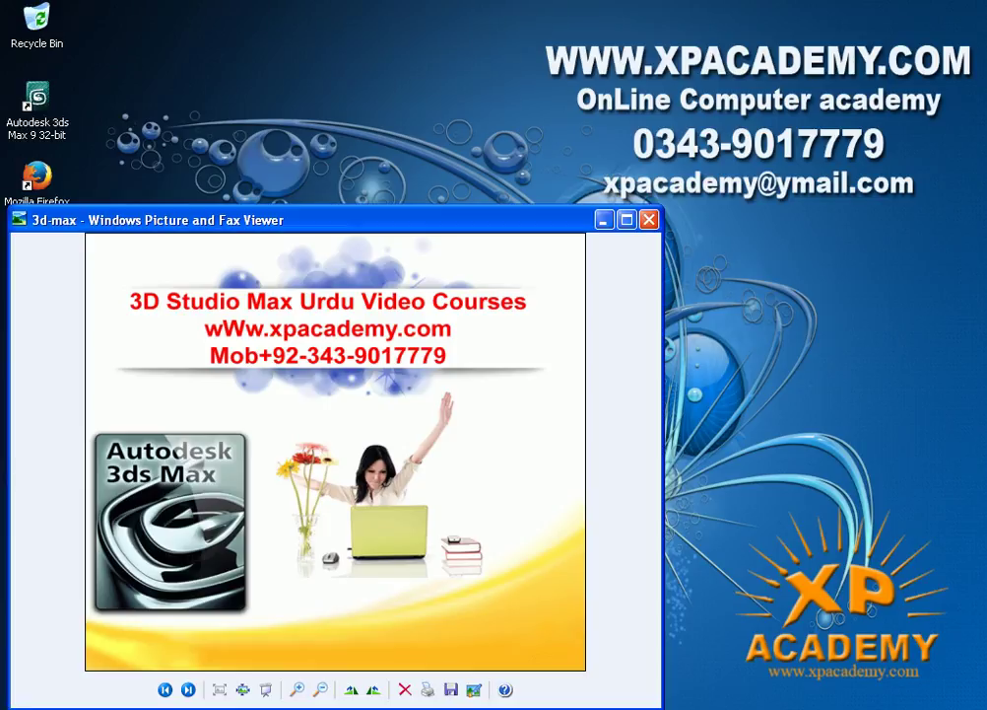